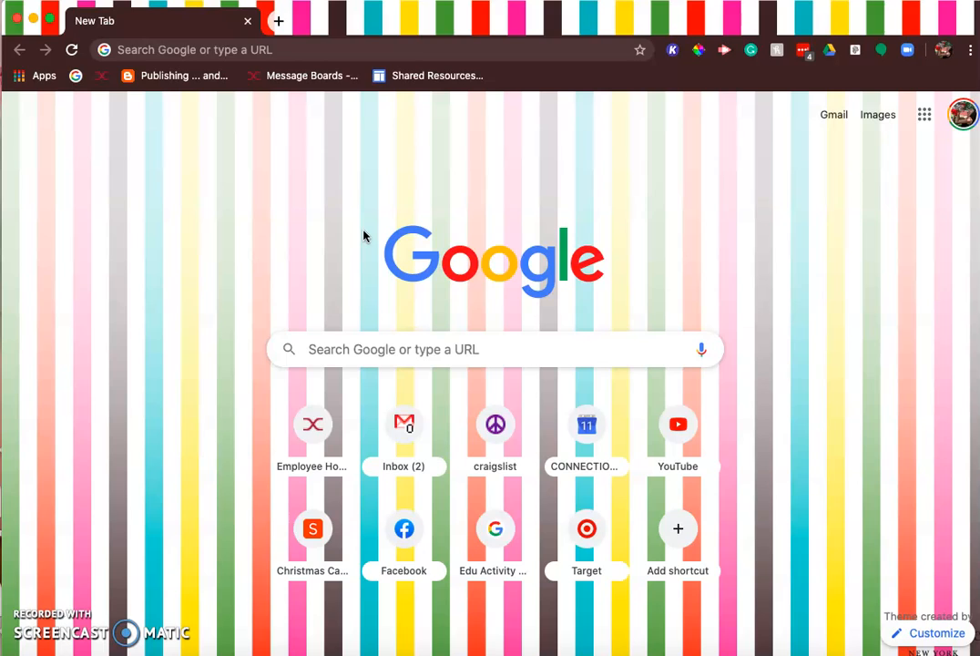
Step: Search Google for google classroom and open the Google Classroom site from the results
{"action": "left_click", "coordinate": [222, 52]}
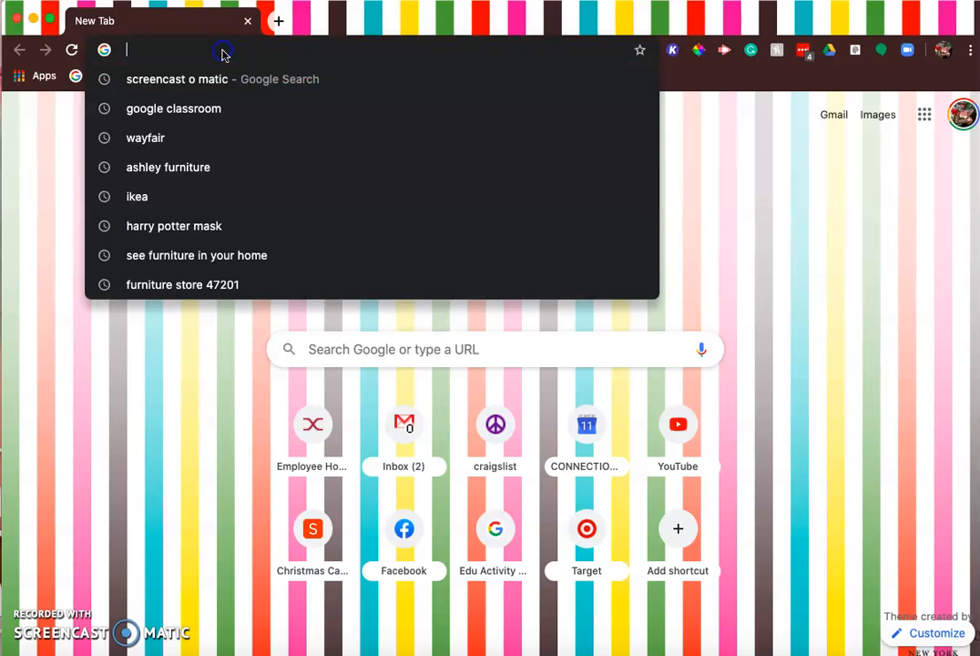
{"action": "left_click", "coordinate": [212, 110]}
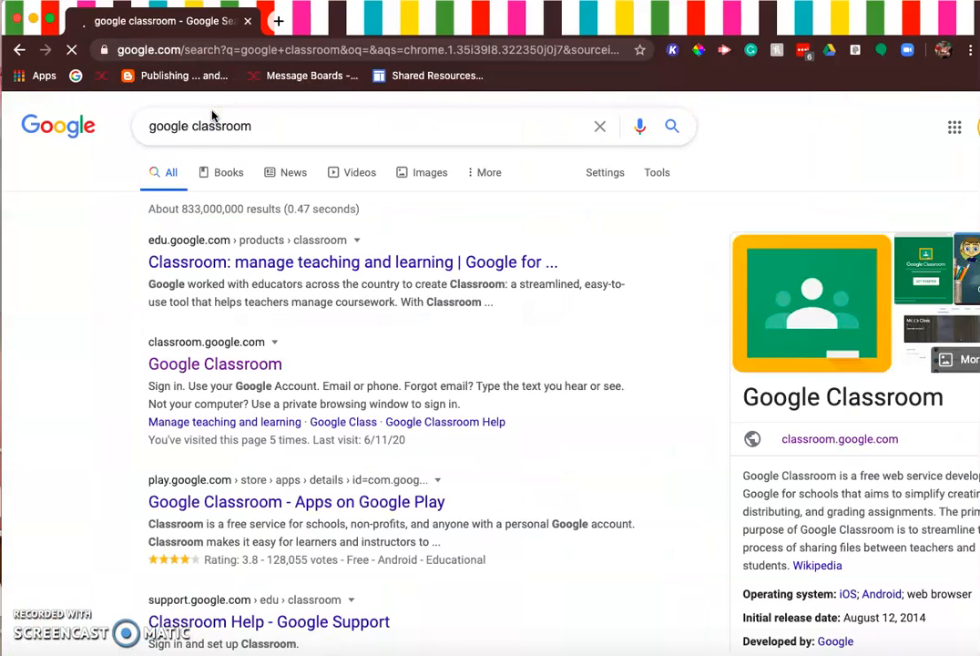
{"action": "left_click", "coordinate": [211, 366]}
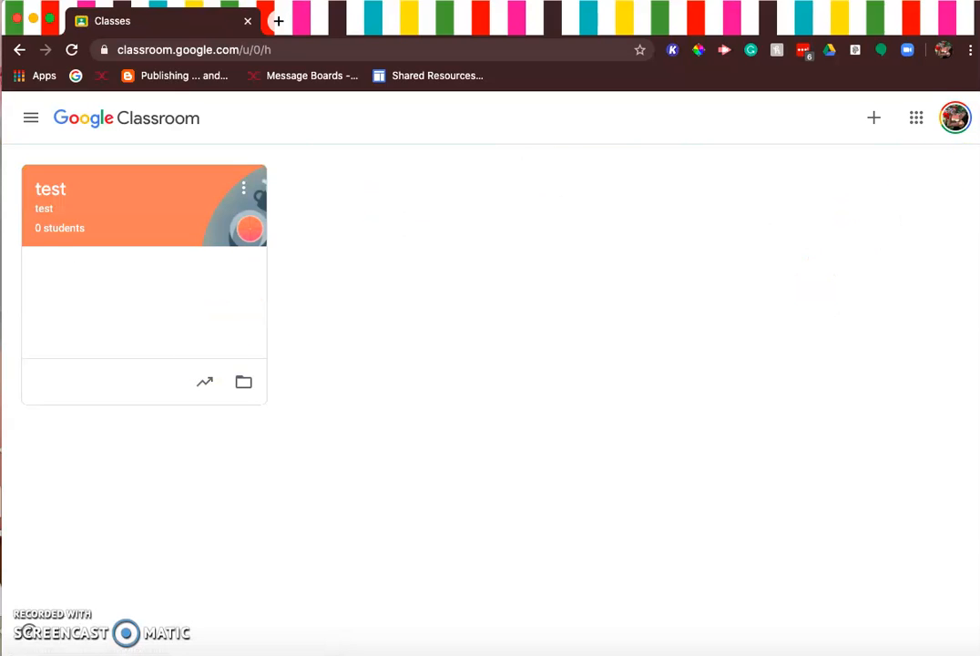
Step: Switch Google Classroom to the teacher's other Google account and close the original Classes page
{"action": "left_click", "coordinate": [955, 118]}
{"action": "left_click", "coordinate": [834, 365]}
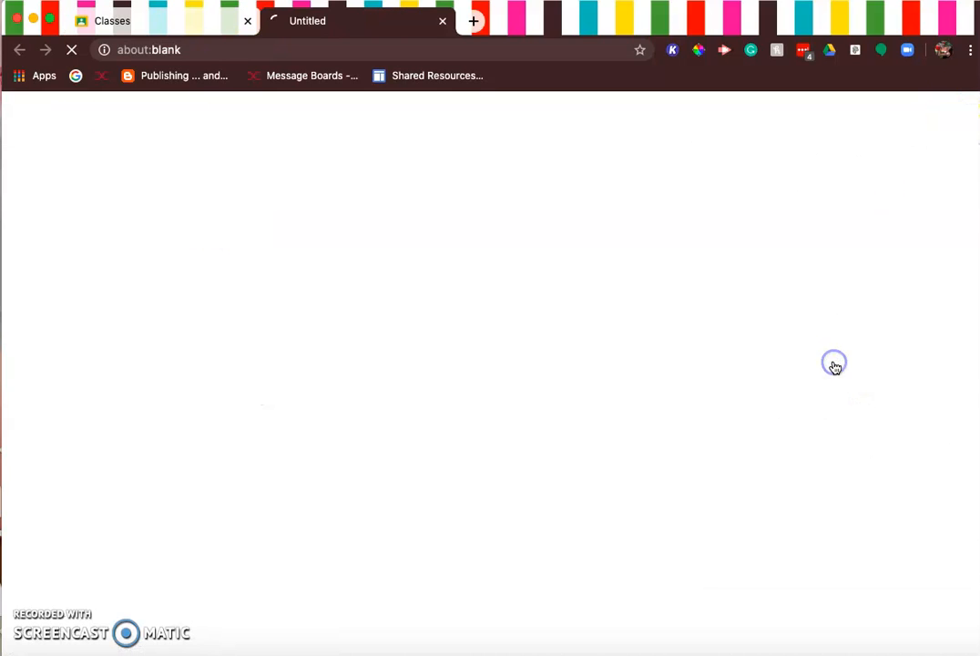
{"action": "left_click", "coordinate": [244, 22]}
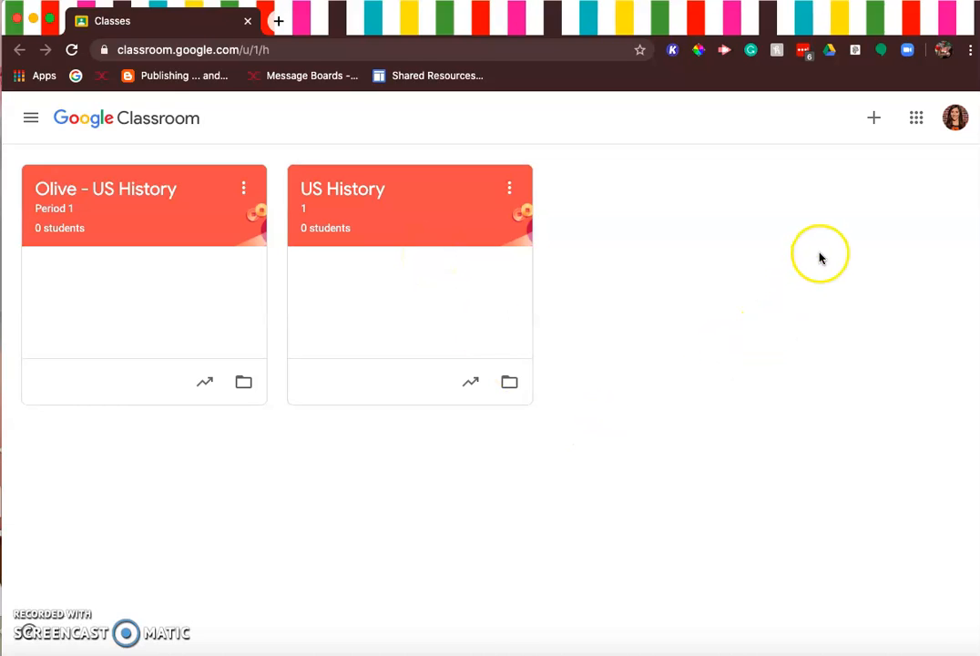
Step: Start creating a new class and name it with the teacher's surname followed by "- US History"
{"action": "left_click", "coordinate": [875, 123]}
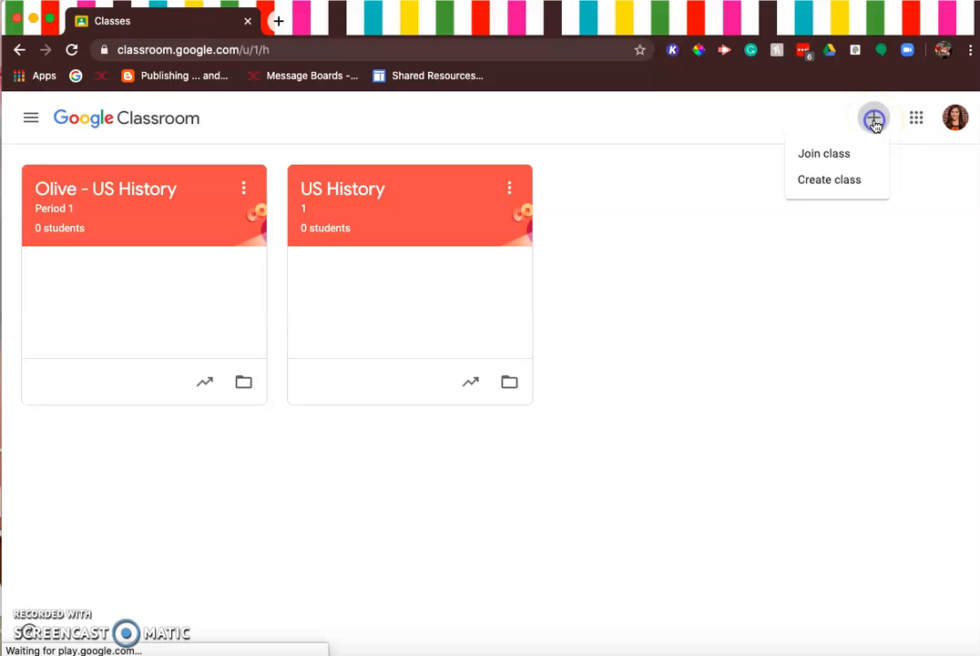
{"action": "left_click", "coordinate": [830, 189]}
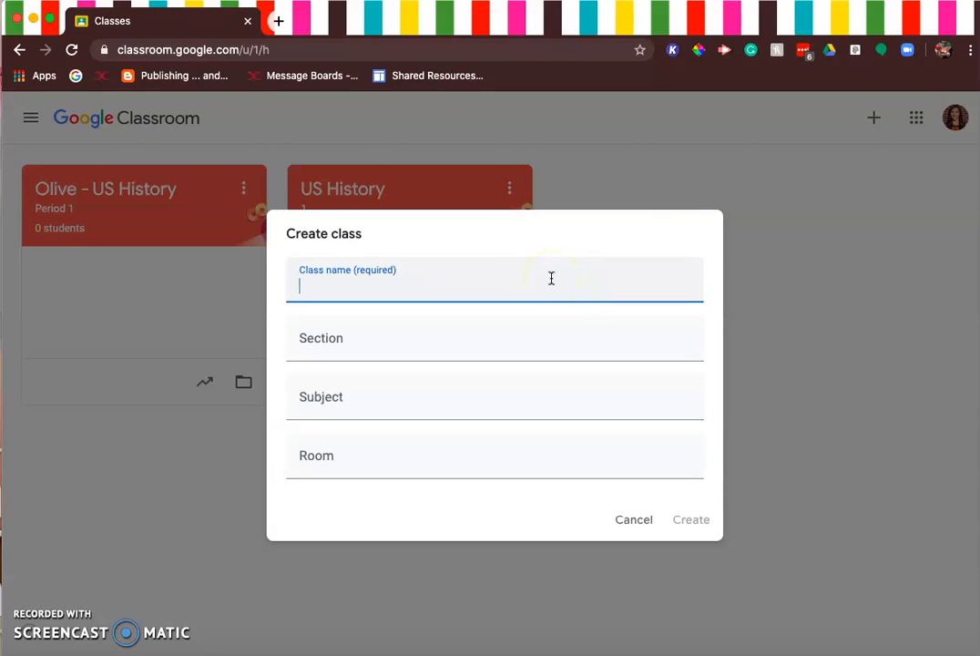
{"action": "type", "text": "Olive - US Hisito"}
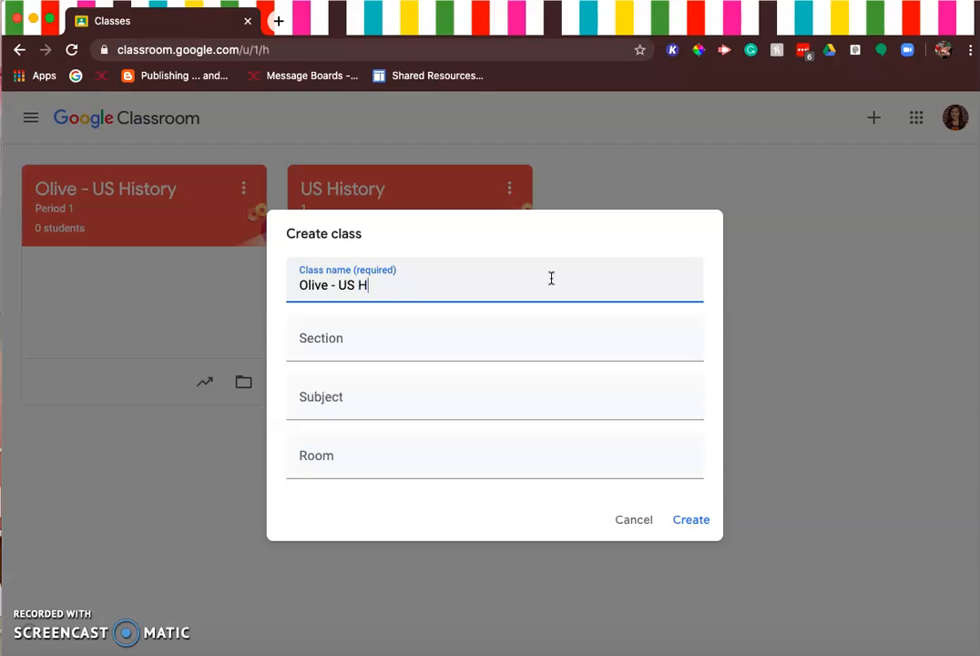
{"action": "key", "text": "BackSpace"}
{"action": "key", "text": "BackSpace"}
{"action": "key", "text": "BackSpace"}
{"action": "type", "text": "tory"}
Step: Set the new class's section to "Period 2" and its subject to "US History"
{"action": "left_click", "coordinate": [398, 338]}
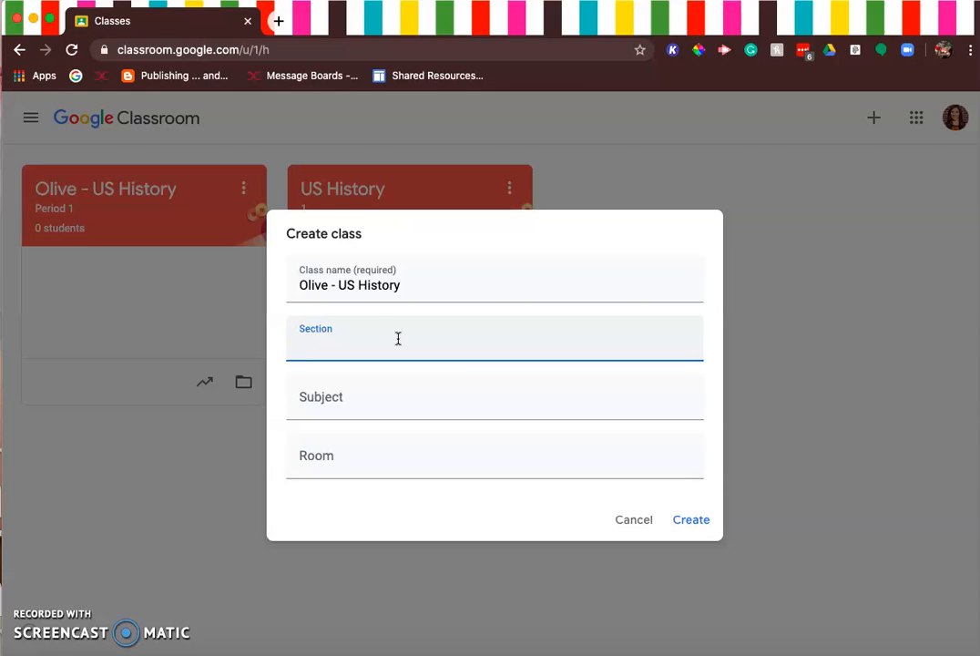
{"action": "type", "text": "Period 2"}
{"action": "left_click", "coordinate": [322, 397]}
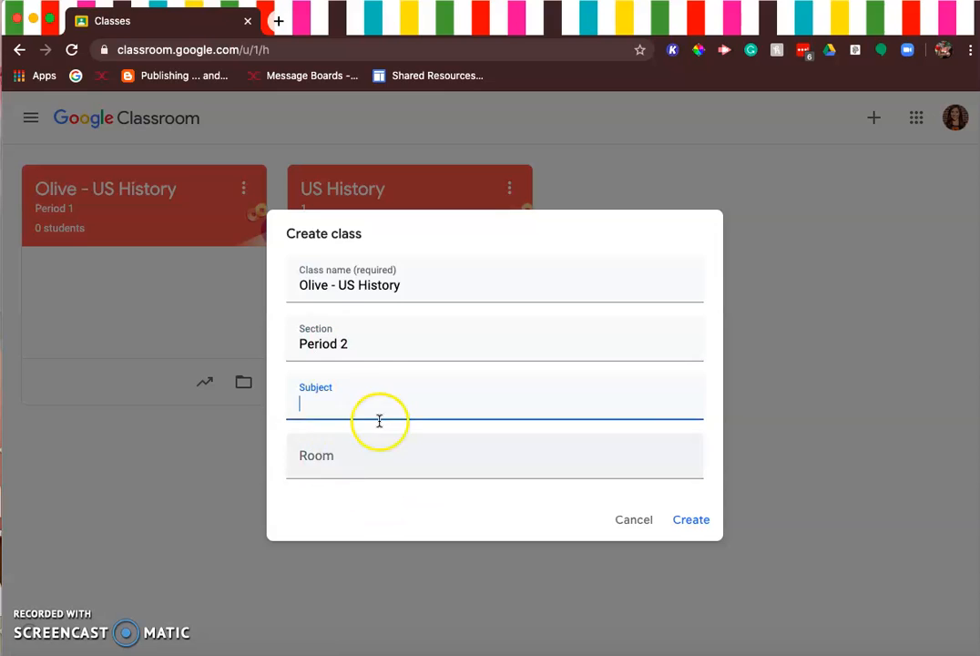
{"action": "type", "text": "Us"}
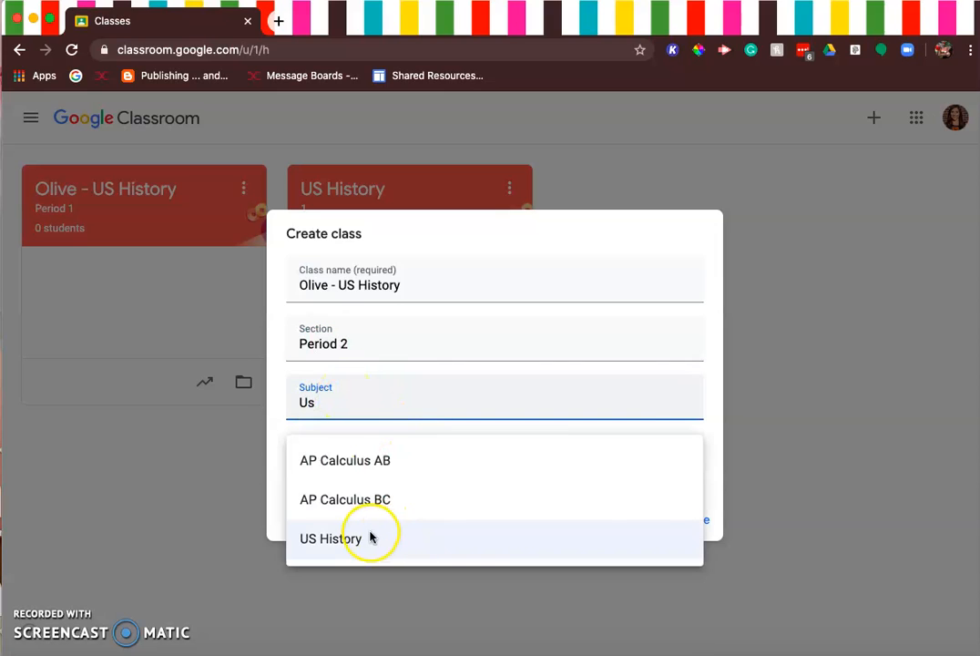
{"action": "left_click", "coordinate": [371, 534]}
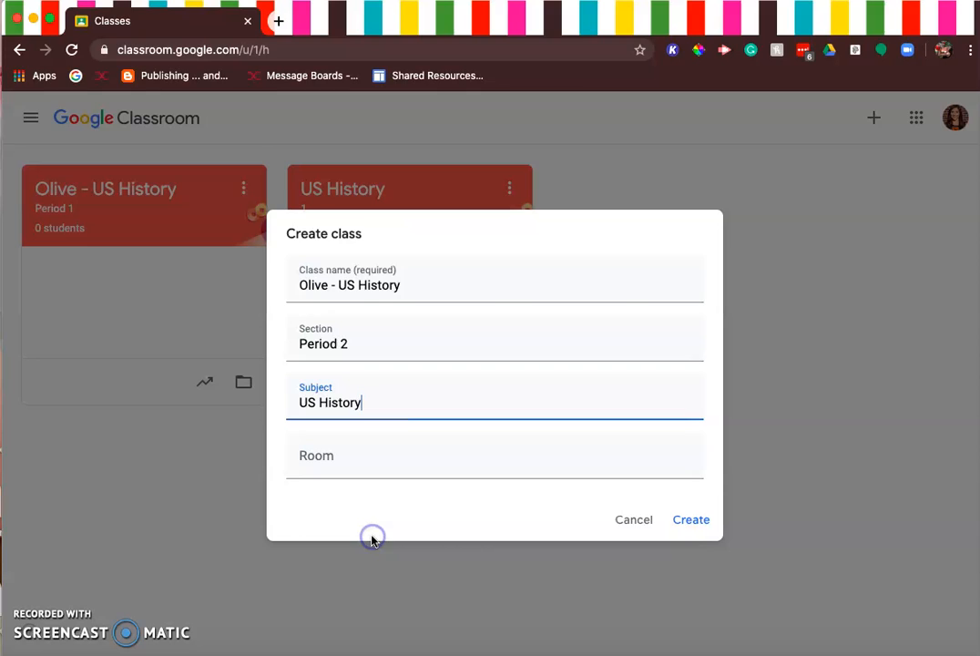
Step: Set the room to 100 and create the class, dismissing the offer to add Meet
{"action": "left_click", "coordinate": [311, 466]}
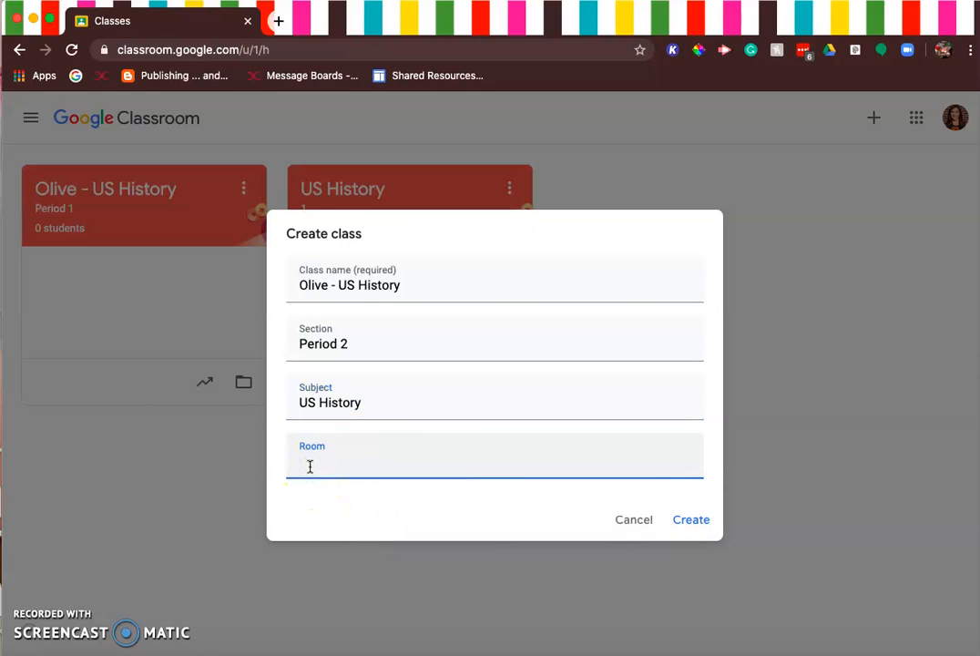
{"action": "type", "text": "100"}
{"action": "left_click", "coordinate": [710, 525]}
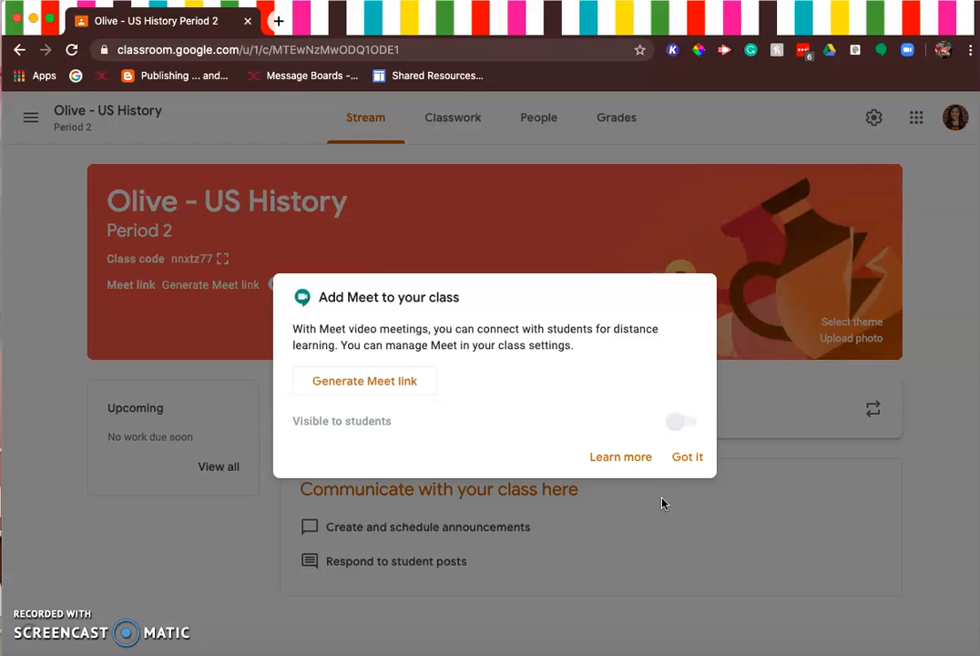
{"action": "left_click", "coordinate": [690, 459]}
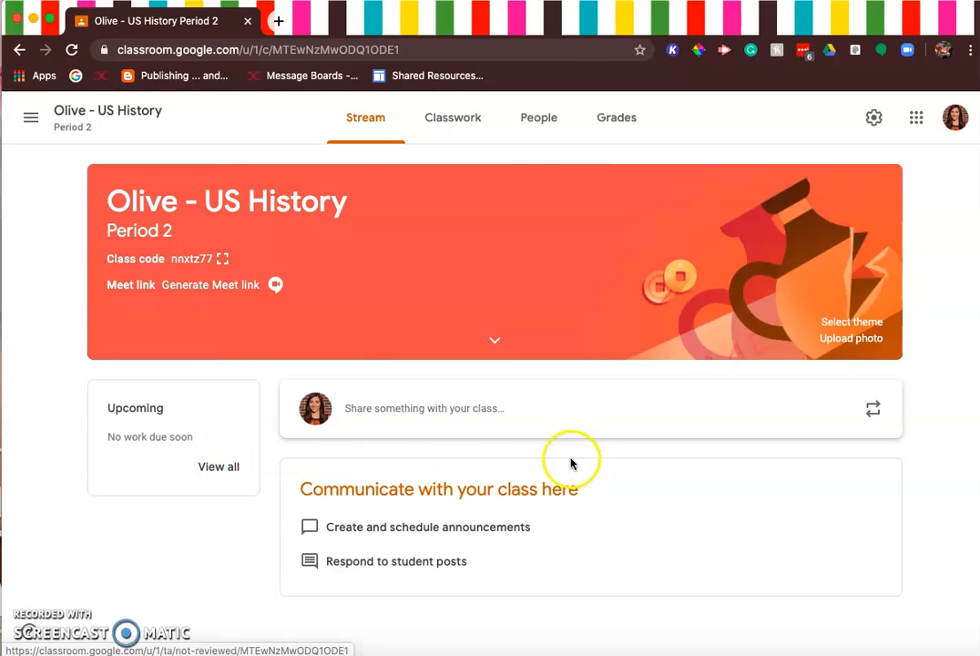
Step: Start an announcement in the class stream and review its class and student audience choices
{"action": "left_click", "coordinate": [461, 423]}
{"action": "left_click", "coordinate": [413, 557]}
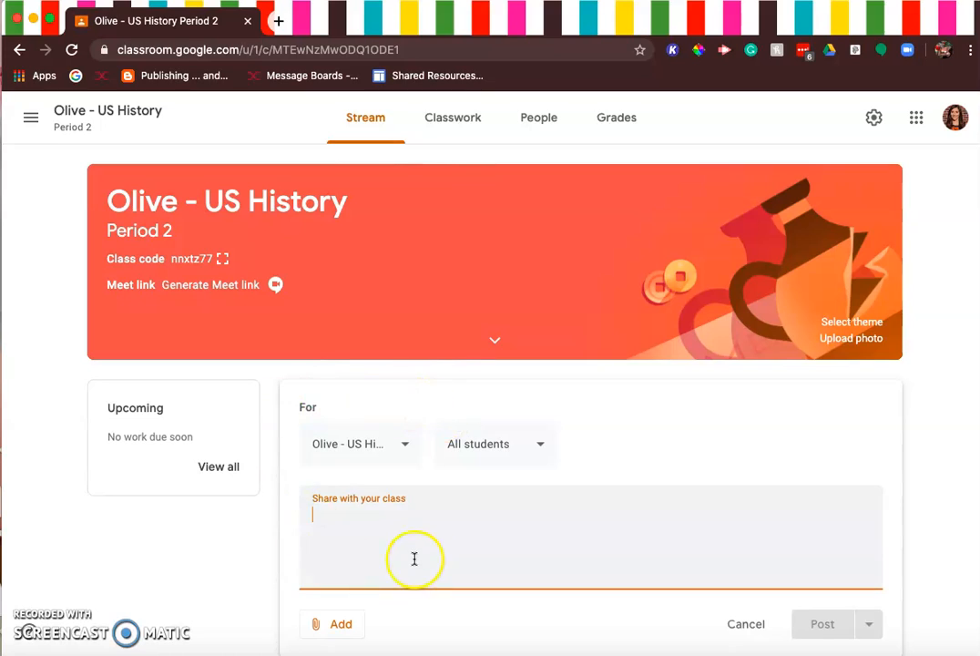
{"action": "left_click", "coordinate": [398, 448]}
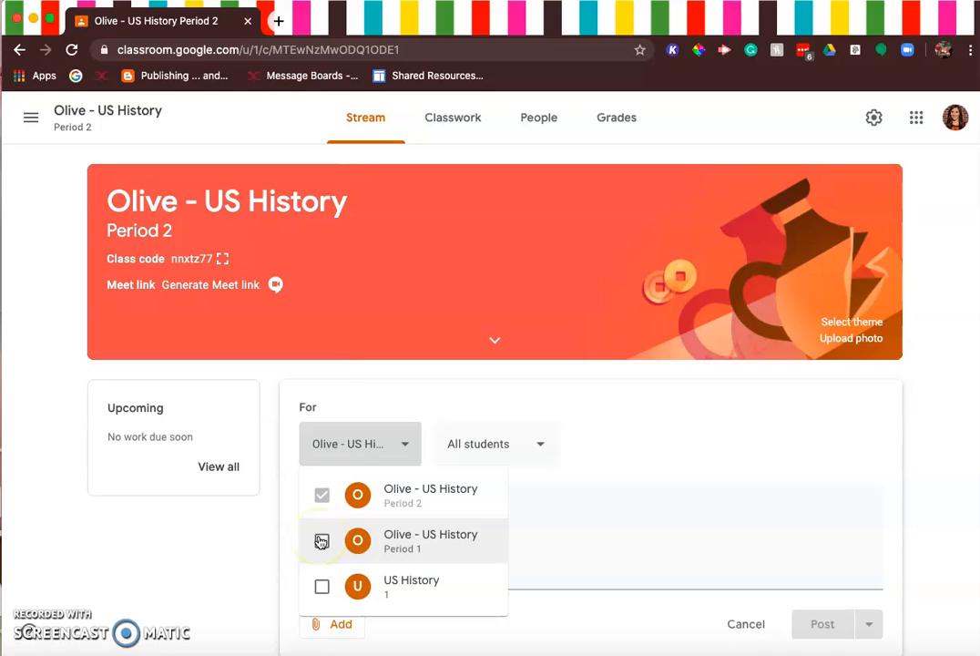
{"action": "left_click", "coordinate": [545, 443]}
{"action": "left_click", "coordinate": [544, 443]}
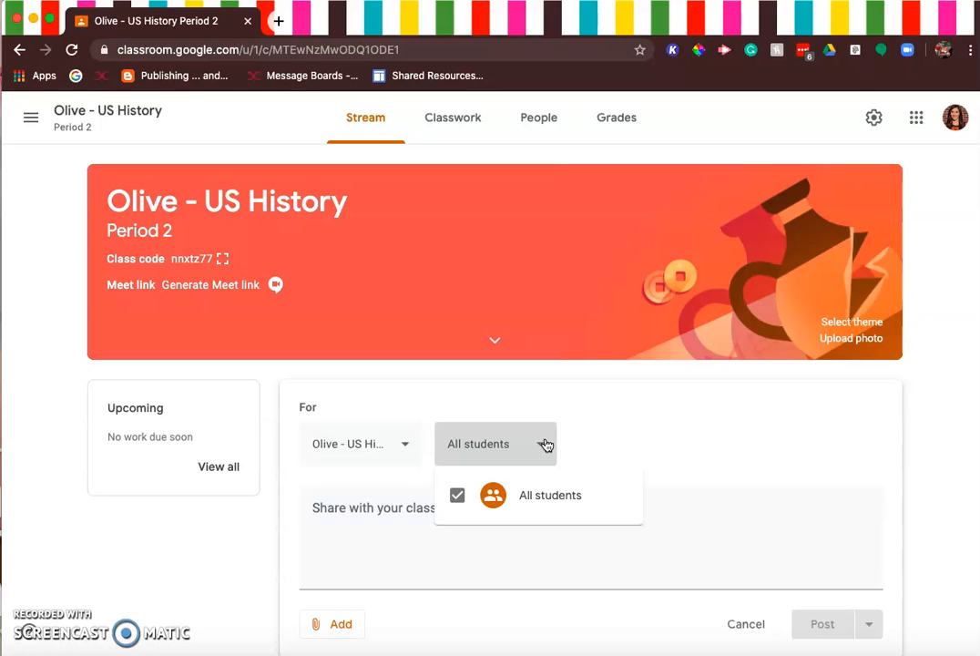
{"action": "left_click", "coordinate": [419, 510]}
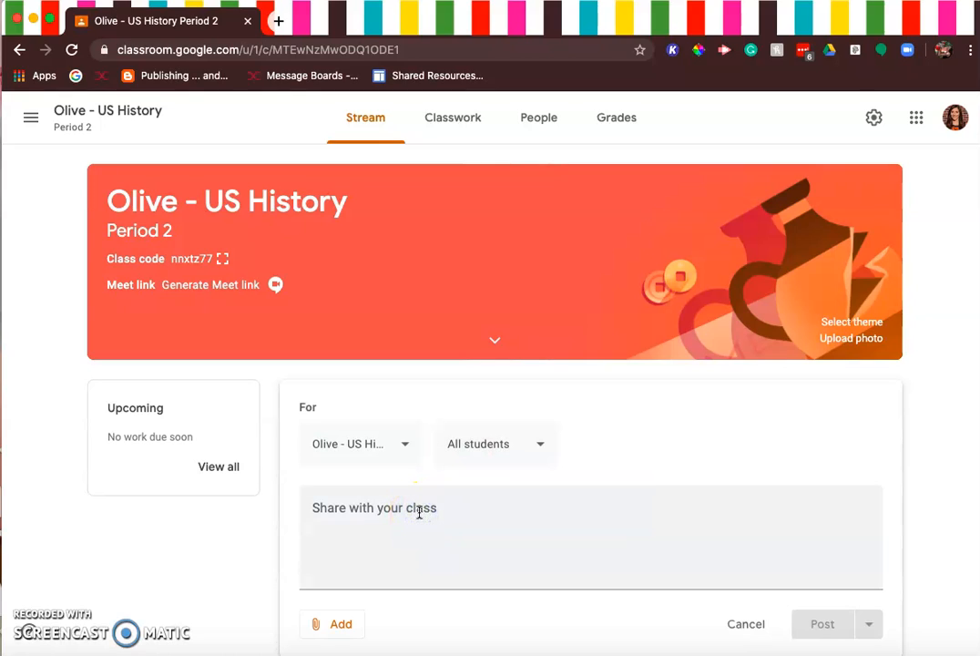
Step: Write "Hello!" as the announcement text and check the option for adding attachments
{"action": "left_click", "coordinate": [419, 512]}
{"action": "type", "text": "Hell"}
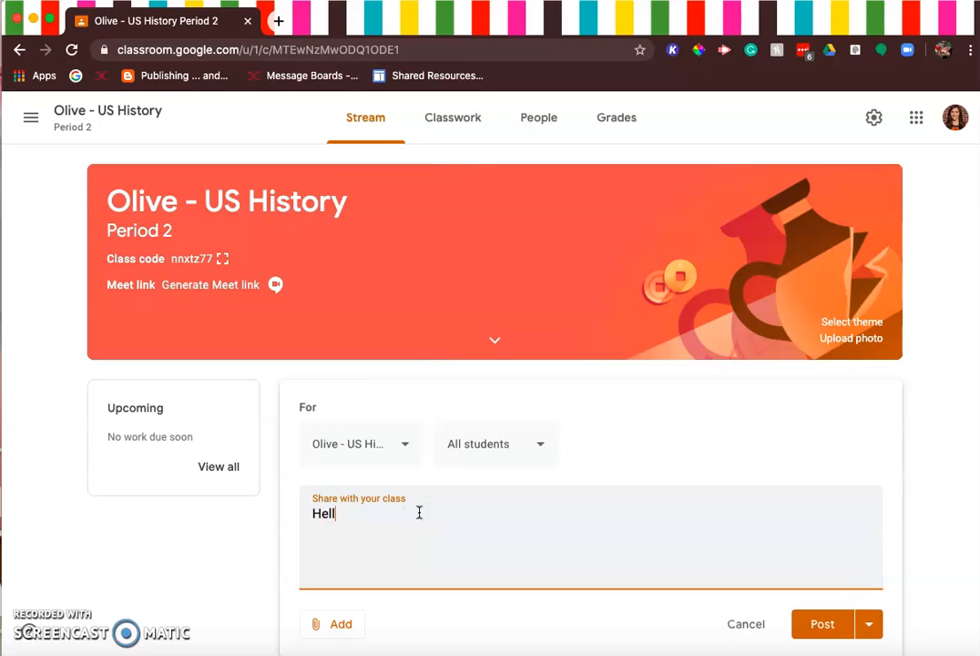
{"action": "type", "text": "o!"}
{"action": "left_click", "coordinate": [330, 625]}
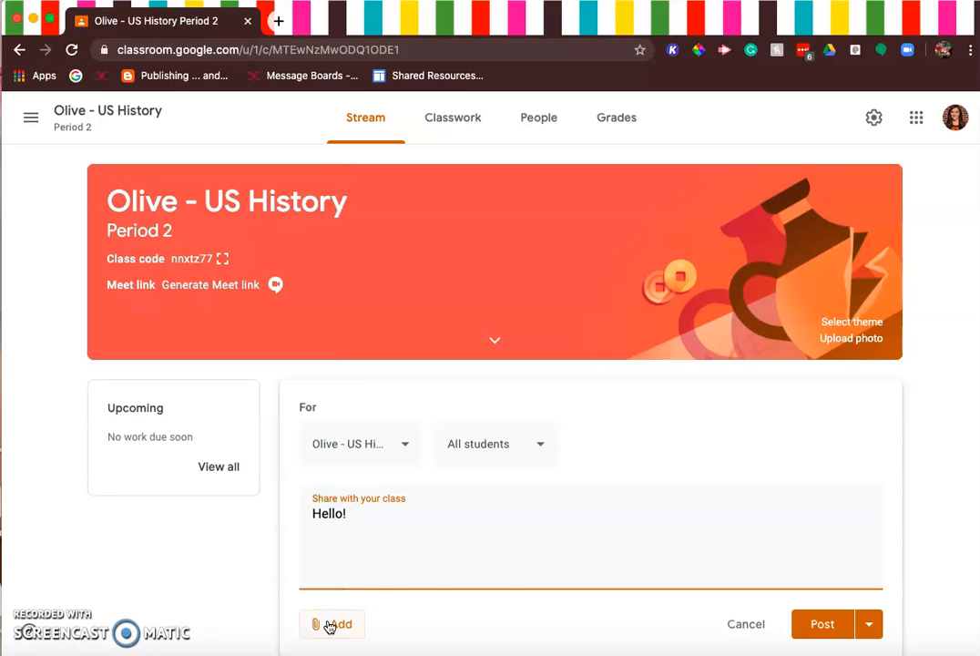
Step: View the announcement's publishing choices and its scheduling date and time settings, cancelling without scheduling
{"action": "scroll", "coordinate": [516, 600], "scroll_direction": "down", "scroll_amount": 2}
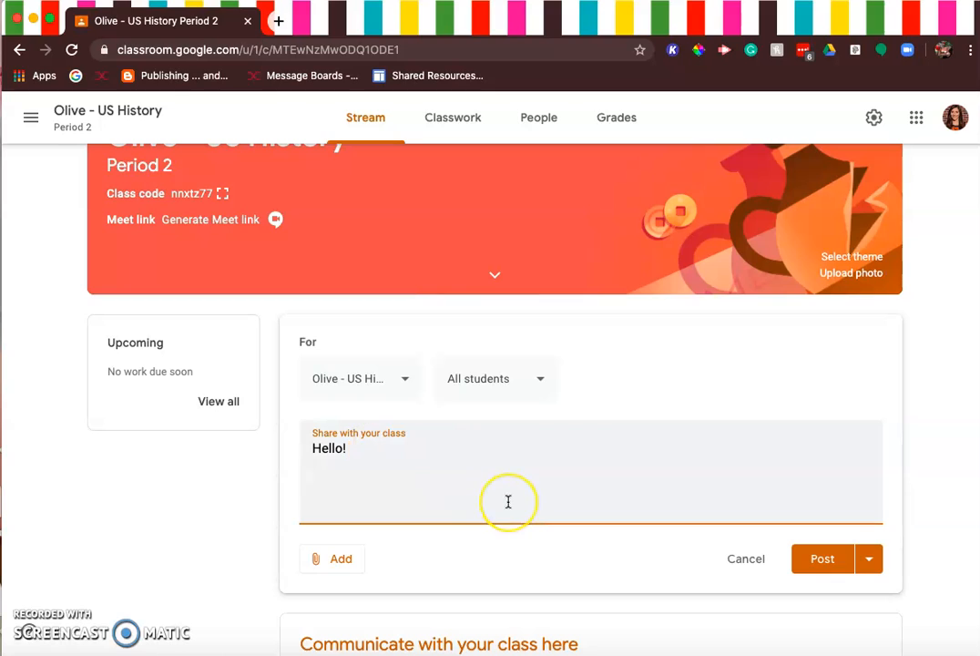
{"action": "left_click", "coordinate": [870, 561]}
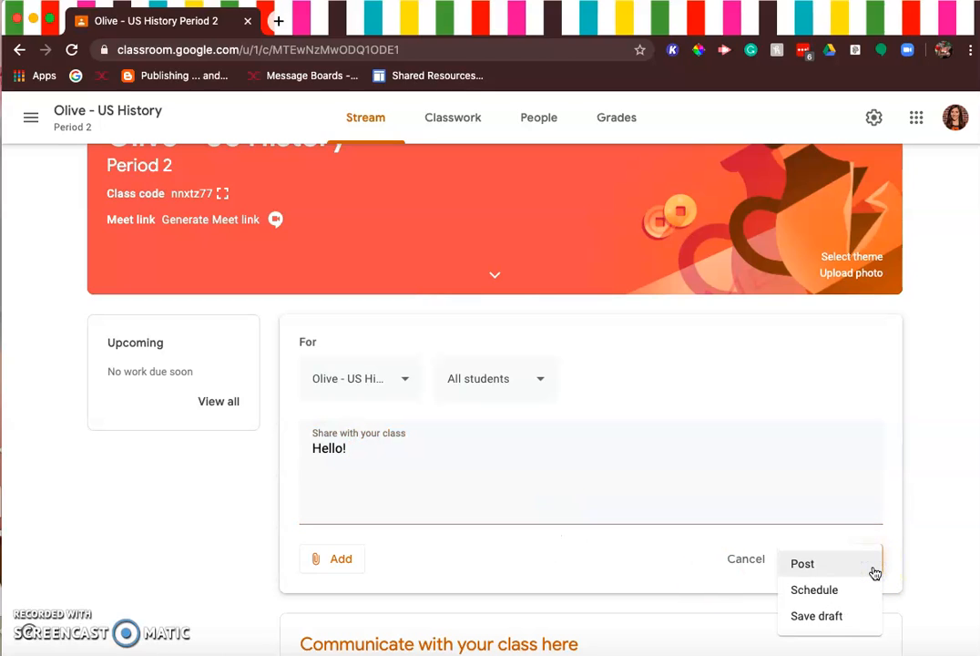
{"action": "left_click", "coordinate": [834, 591]}
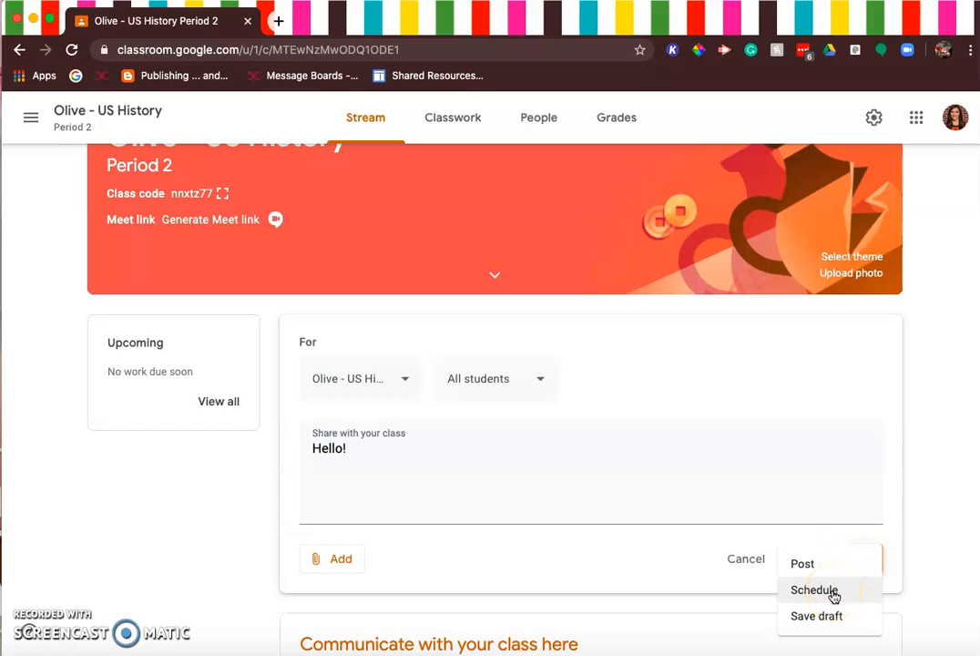
{"action": "left_click", "coordinate": [698, 581]}
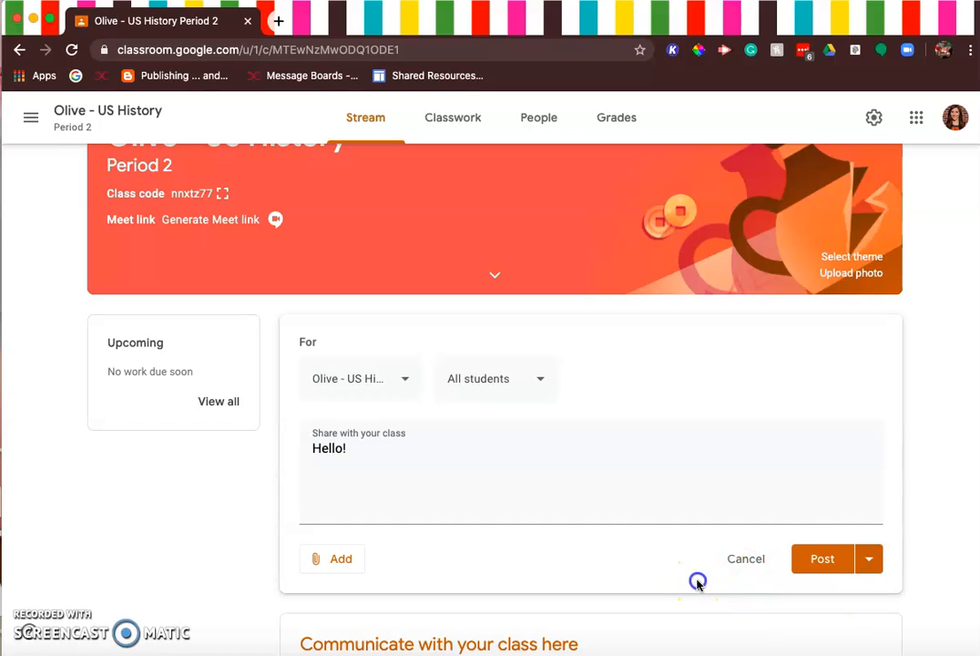
{"action": "left_click", "coordinate": [871, 563]}
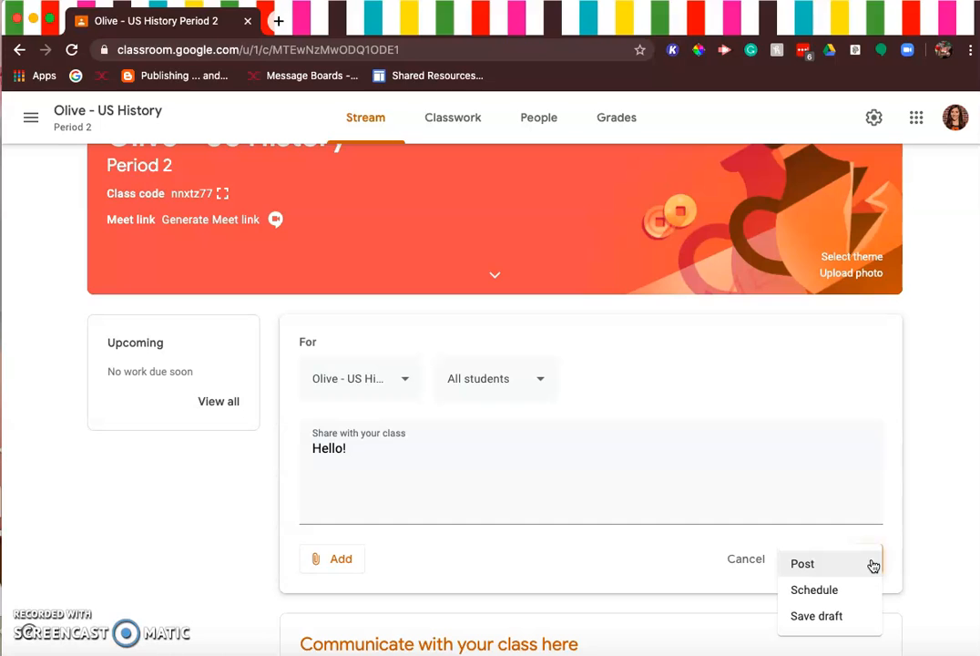
{"action": "left_click", "coordinate": [856, 590]}
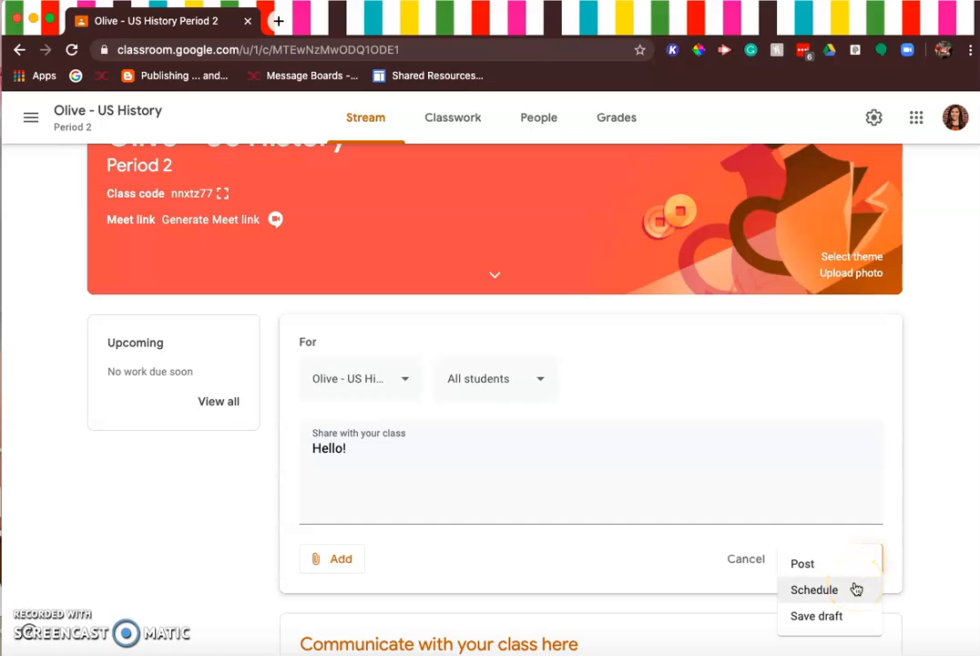
{"action": "left_click", "coordinate": [855, 588]}
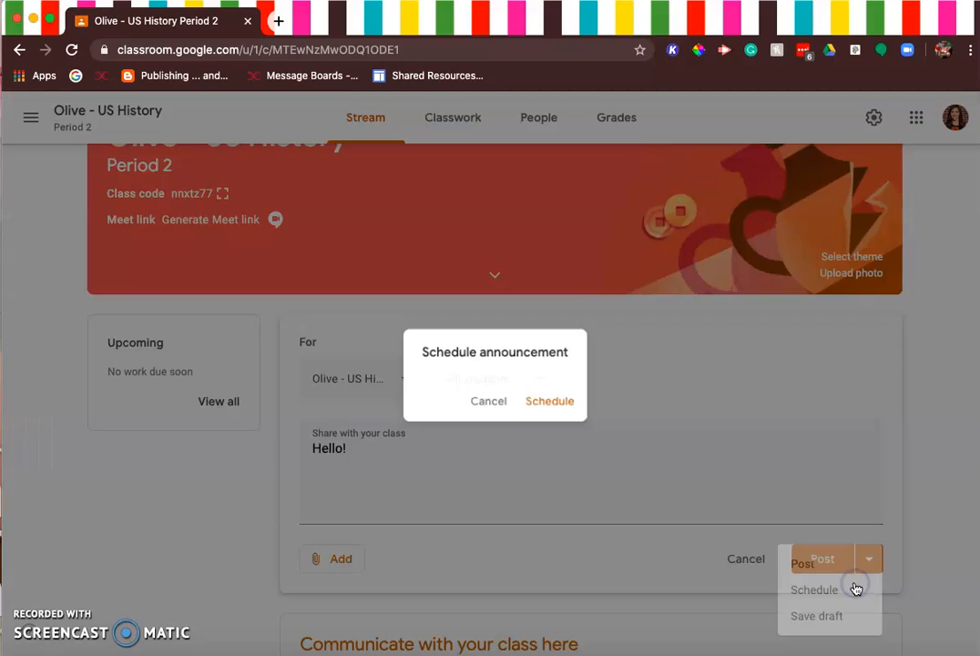
{"action": "left_click", "coordinate": [827, 558]}
{"action": "left_click", "coordinate": [535, 349]}
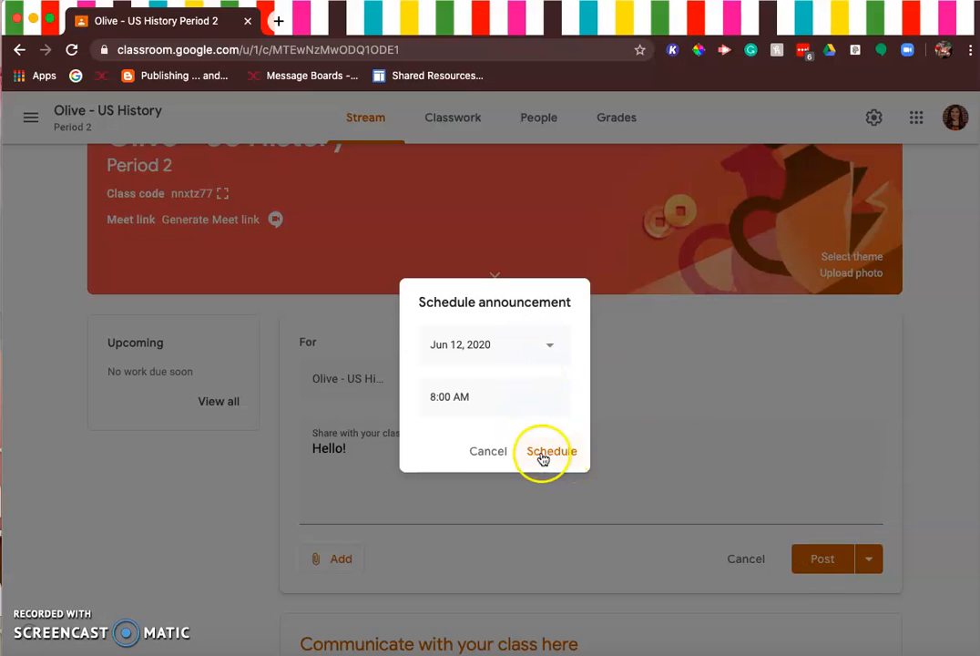
{"action": "left_click", "coordinate": [476, 452]}
Step: Check the draft-saving option and post the announcement to the class stream immediately
{"action": "left_click", "coordinate": [868, 559]}
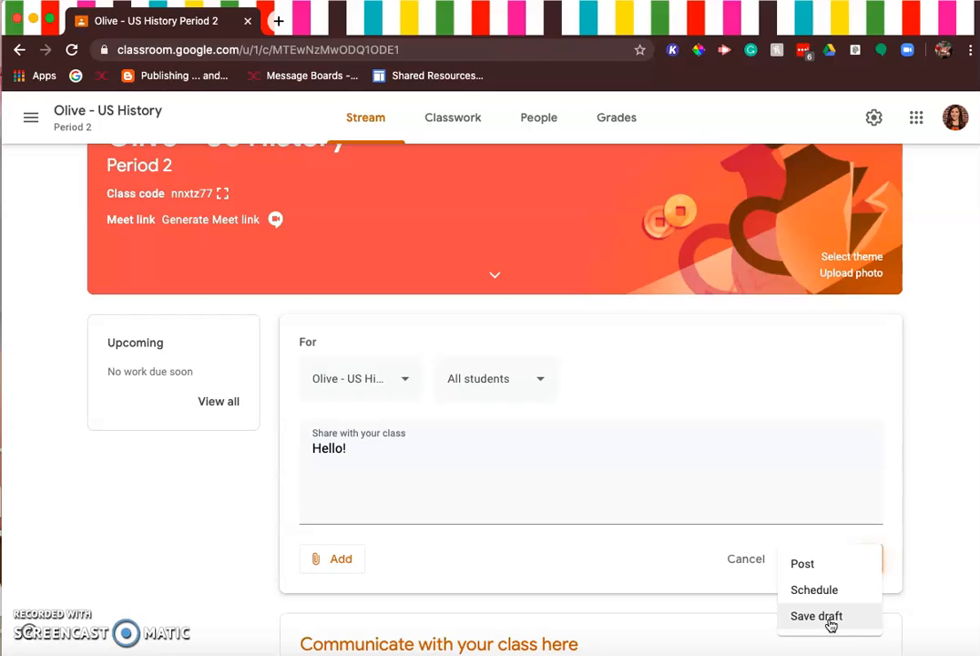
{"action": "left_click", "coordinate": [679, 587]}
{"action": "left_click", "coordinate": [822, 563]}
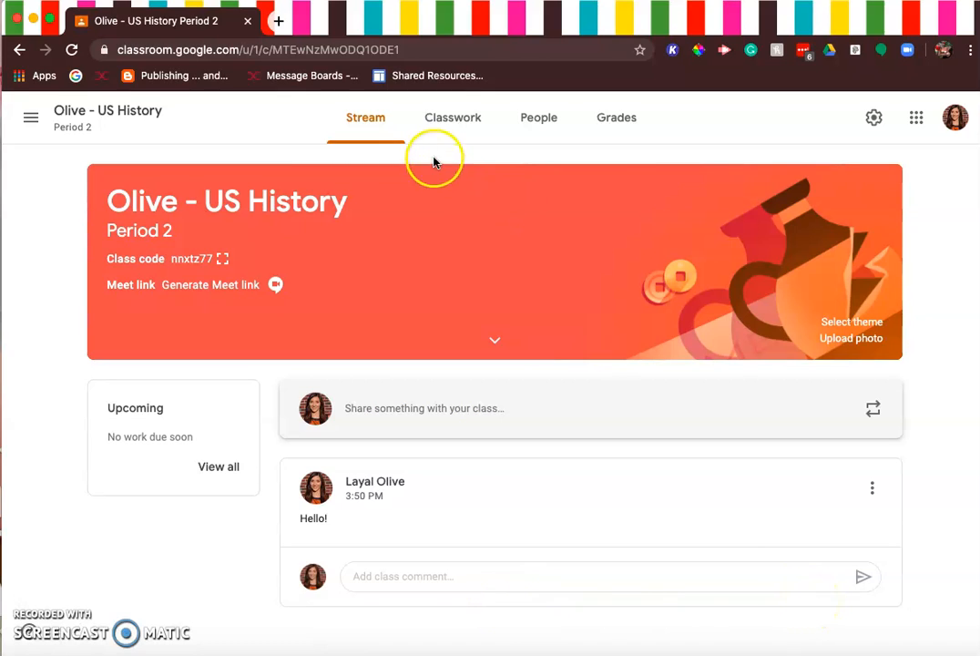
Step: View the class's Classwork page and the teacher invitation form on the People page, without inviting anyone
{"action": "left_click", "coordinate": [470, 117]}
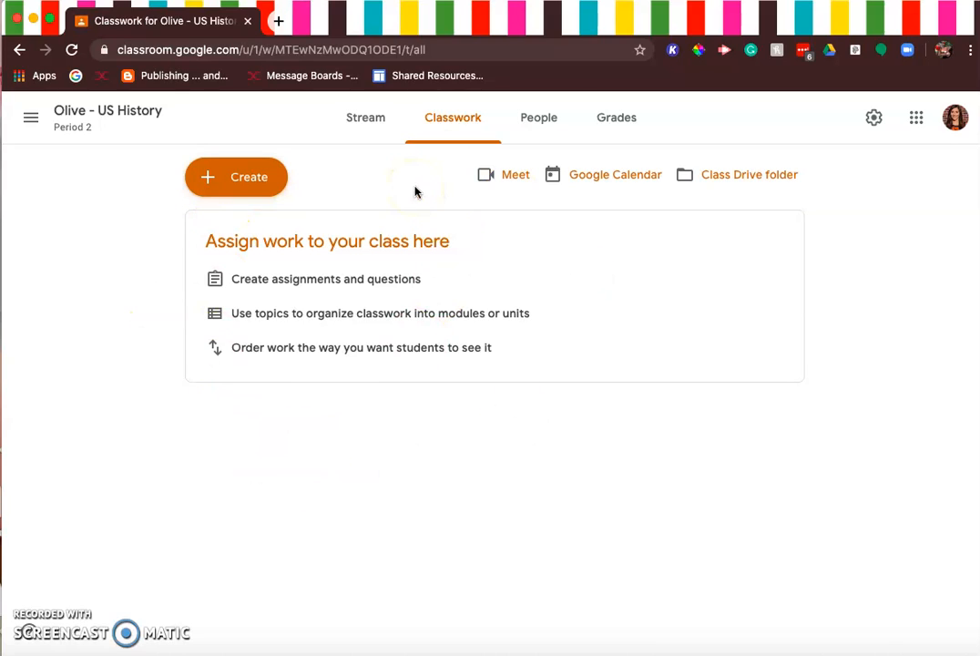
{"action": "left_click", "coordinate": [517, 122]}
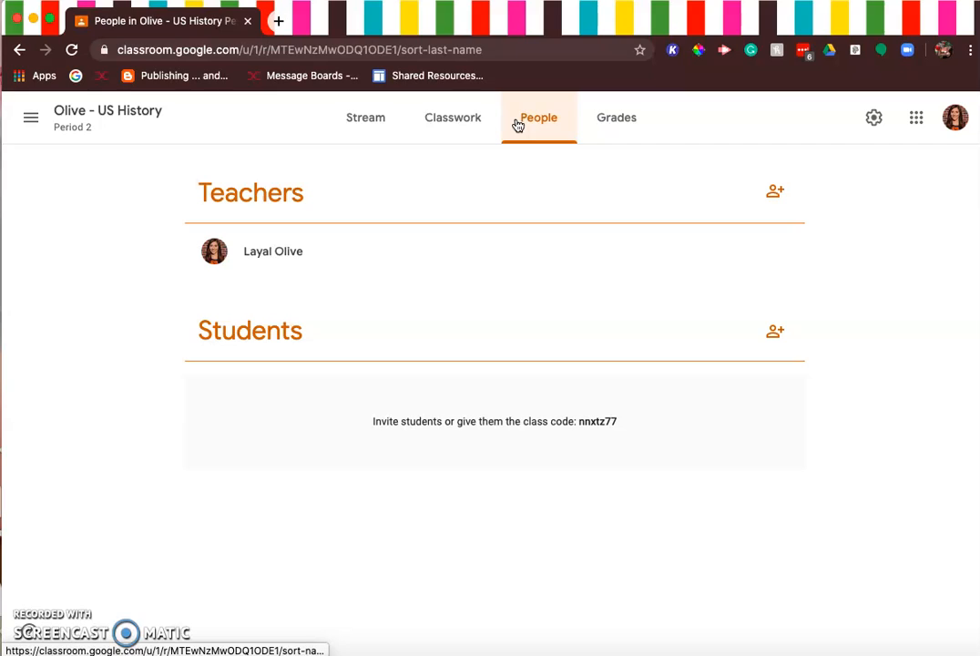
{"action": "left_click", "coordinate": [779, 194]}
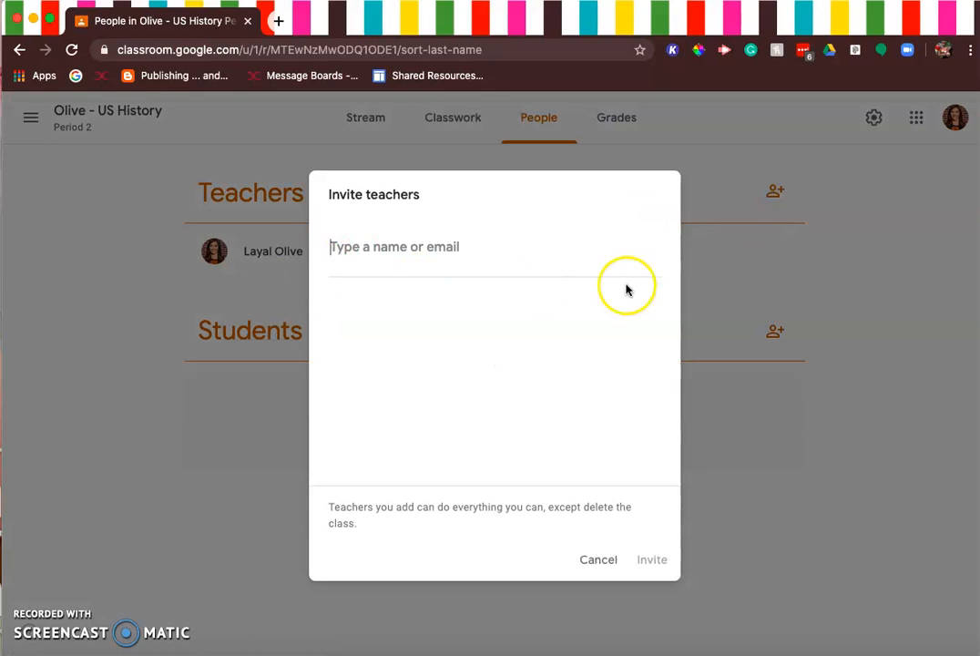
{"action": "left_click", "coordinate": [597, 563]}
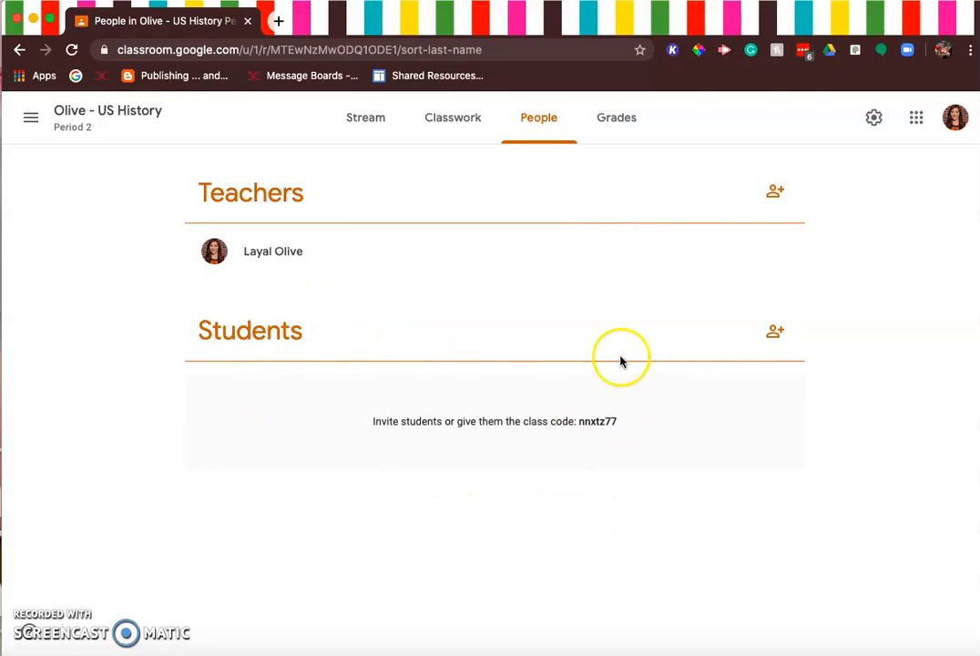
Step: View the student invitation form without inviting anyone, and open the class's gradebook
{"action": "left_click", "coordinate": [781, 335]}
{"action": "left_click", "coordinate": [597, 562]}
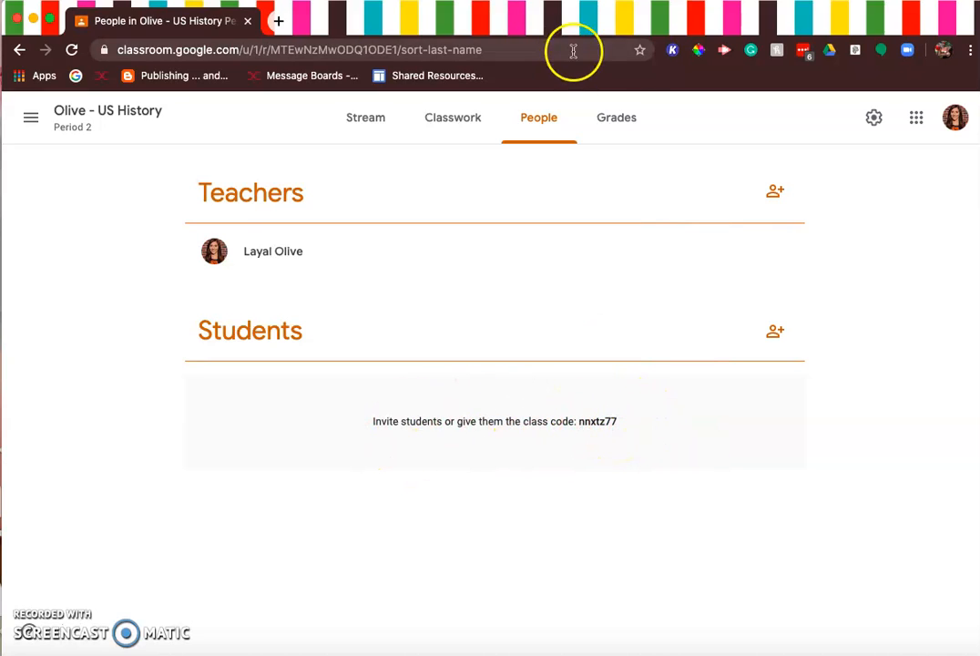
{"action": "left_click", "coordinate": [634, 120]}
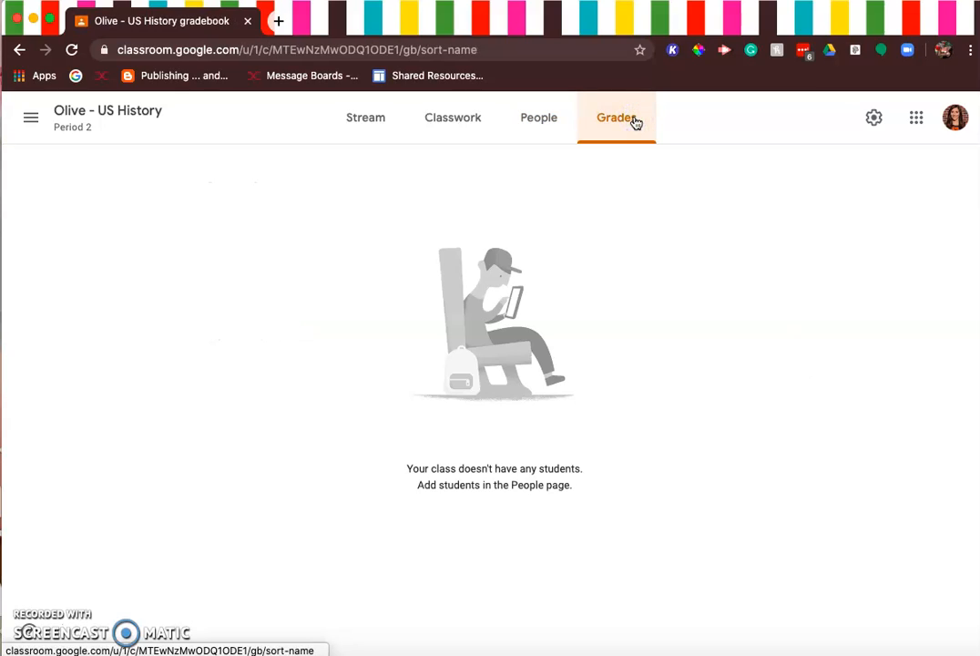